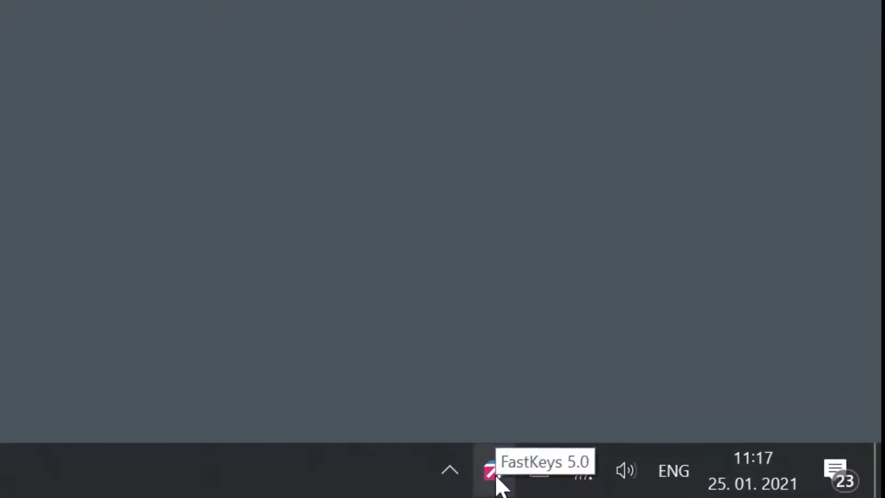
# - Open FastKeys Settings from the tray icon to show the Text Expander phrase list
pyautogui.rightClick(497, 477)
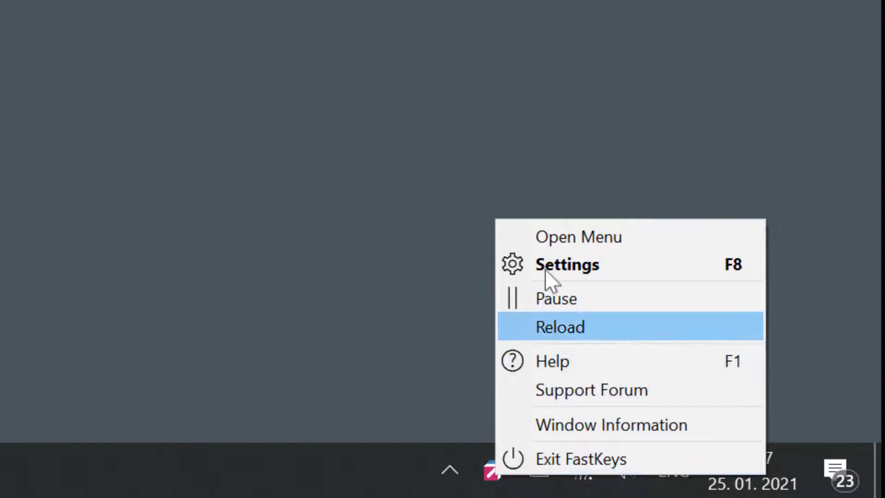
pyautogui.click(548, 272)
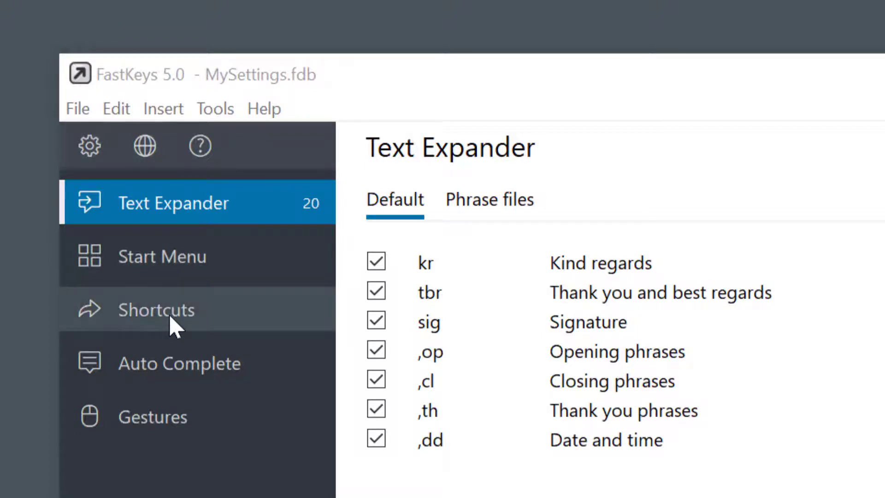
pyautogui.click(180, 210)
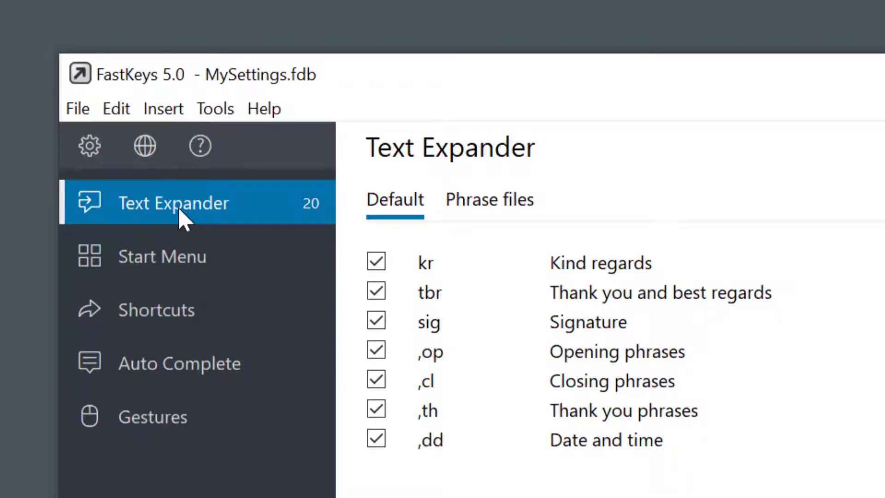
pyautogui.rightClick(412, 201)
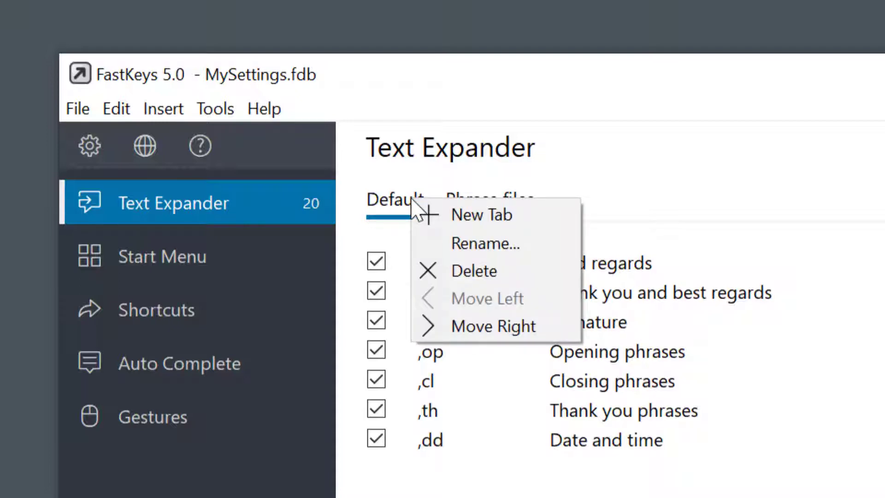
pyautogui.press('Escape')
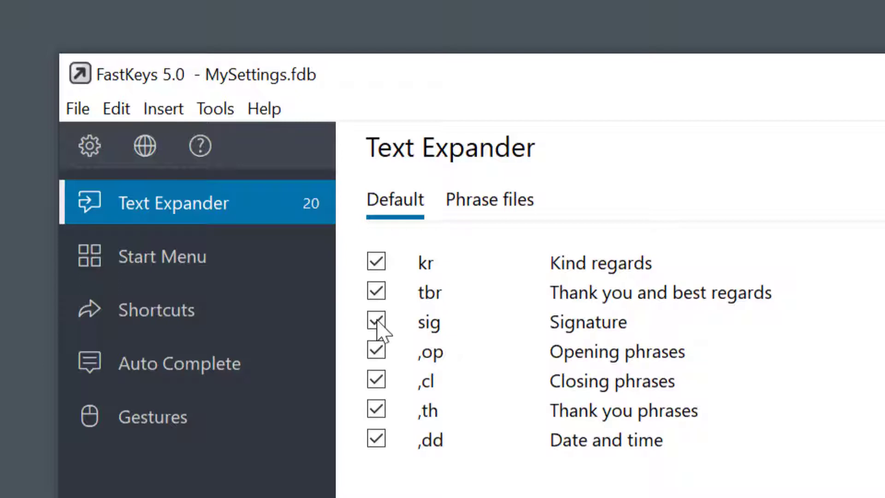
pyautogui.click(377, 323)
pyautogui.click(378, 323)
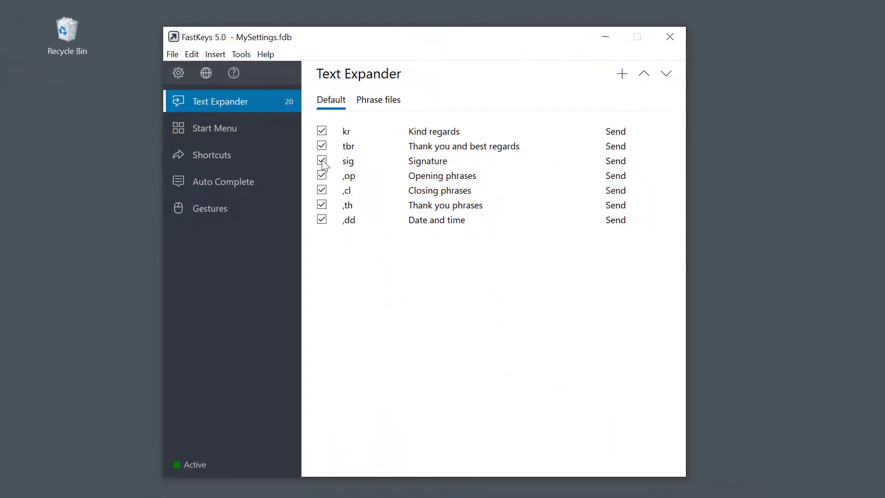
# - Create a new phrase whose text is the 'Dear Customer,' thank-you letter ending 'Best regards,' and the sender's name
pyautogui.click(621, 75)
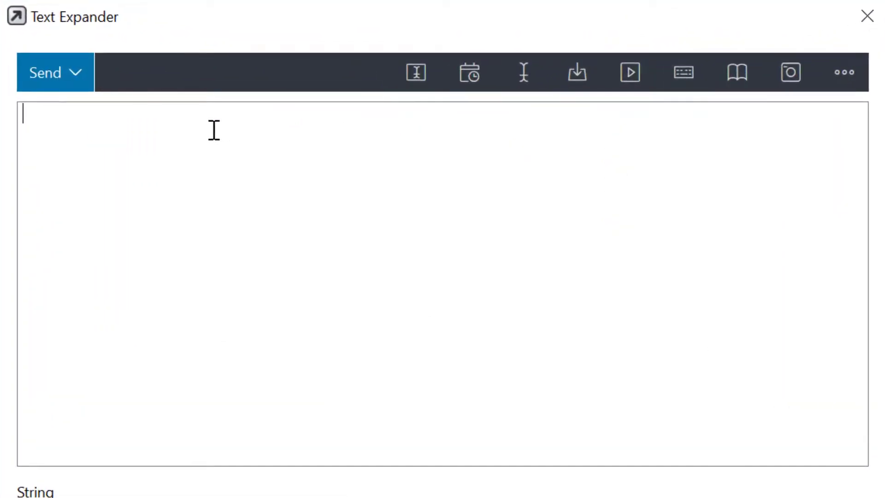
pyautogui.write('Dear Customer,')
pyautogui.press('Return')
pyautogui.press('Return')
pyautogui.write('Thank you very much for your response.')
pyautogui.press('Return')
pyautogui.write('Please let us know if you need any other information.')
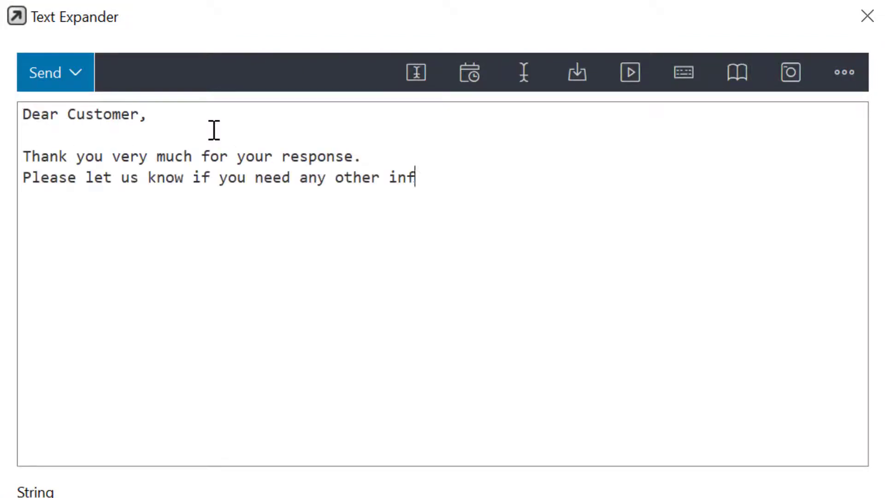
pyautogui.press('Return')
pyautogui.press('Return')
pyautogui.write('Best regards,')
pyautogui.press('Return')
pyautogui.write('John')
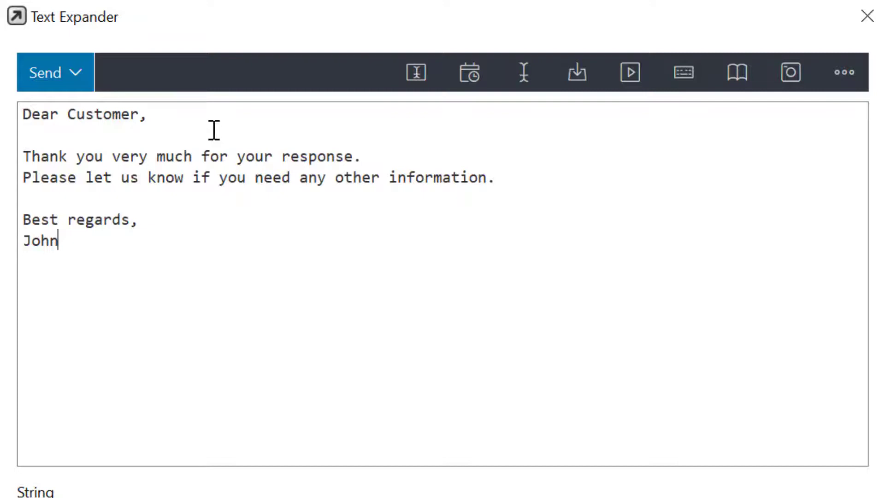
# - Set abbreviation ccr, description 'Customer Response Phrase', keep action Send, and save the phrase
pyautogui.click(49, 320)
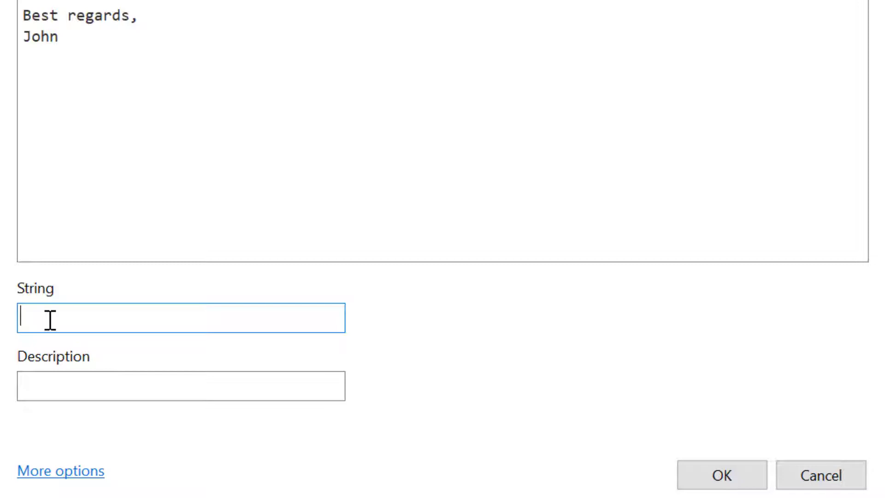
pyautogui.write('ccr')
pyautogui.click(46, 391)
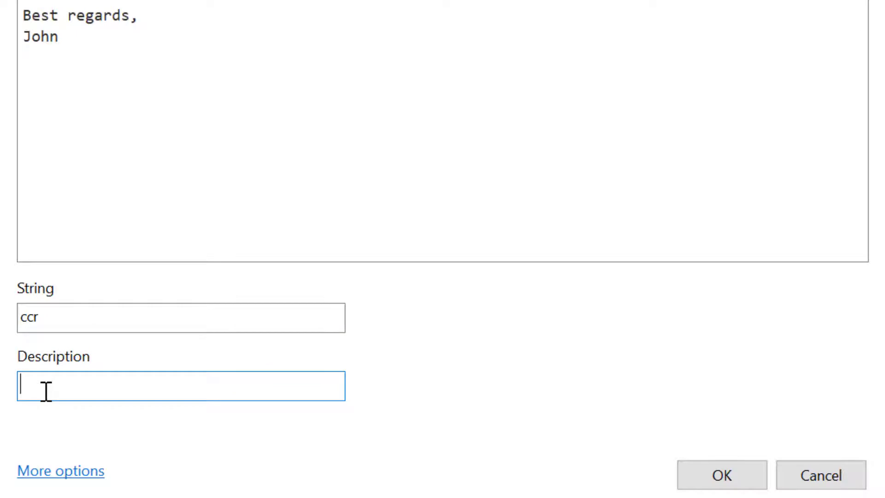
pyautogui.write('Customer Response Phrase')
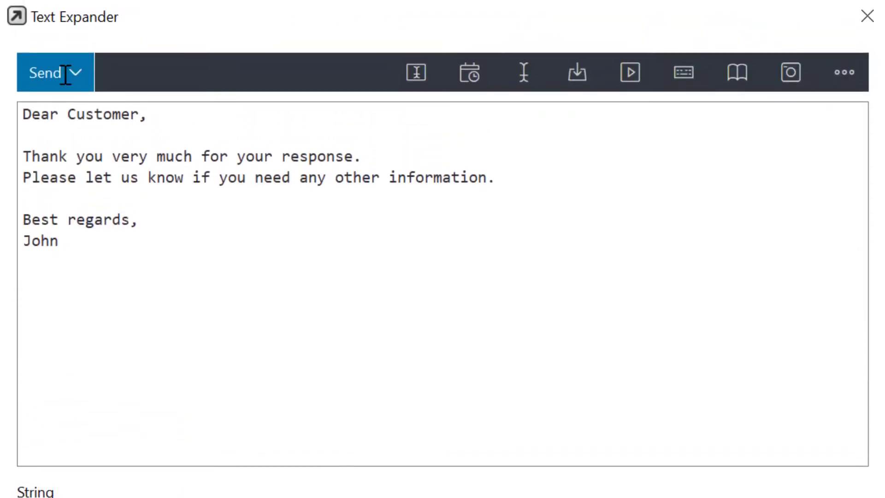
pyautogui.click(64, 79)
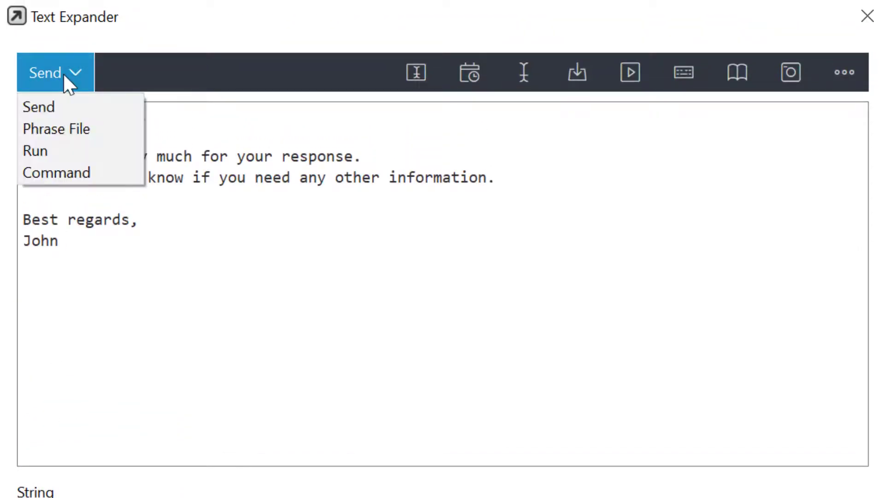
pyautogui.click(63, 74)
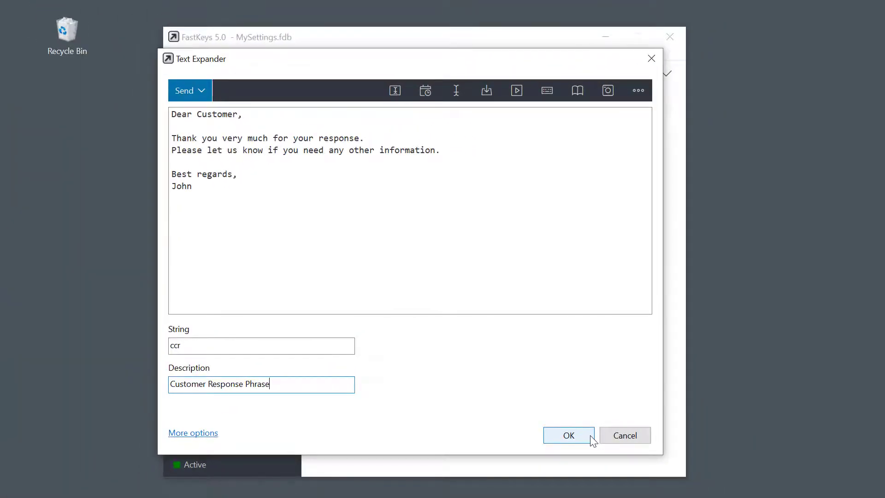
pyautogui.click(591, 435)
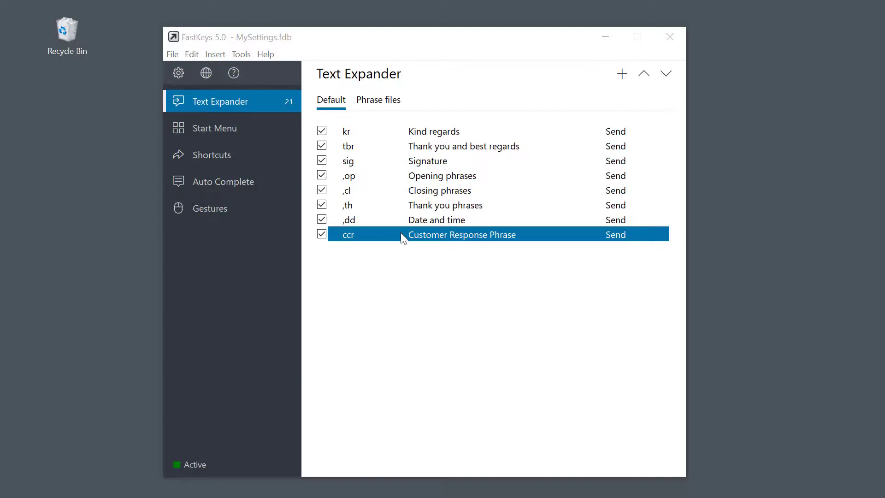
# - In the ccr phrase, replace 'Customer' after 'Dear' with a Manual Text Input macro named CustomerName
pyautogui.doubleClick(401, 233)
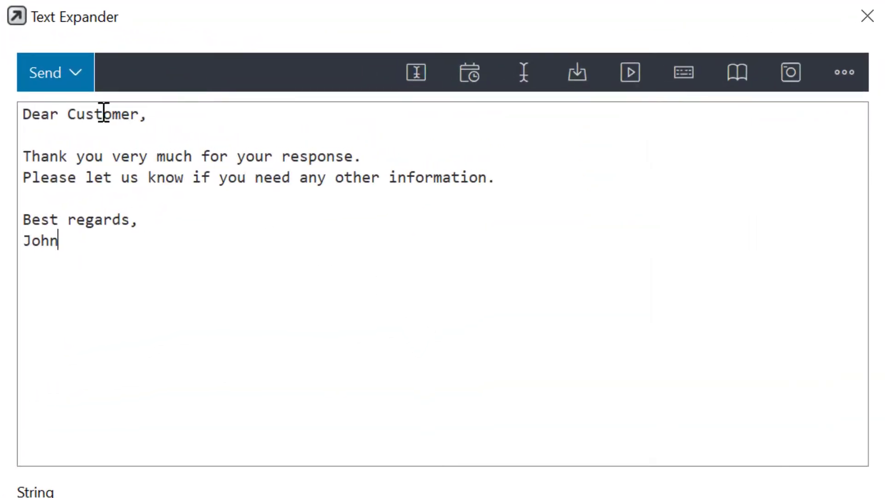
pyautogui.doubleClick(103, 113)
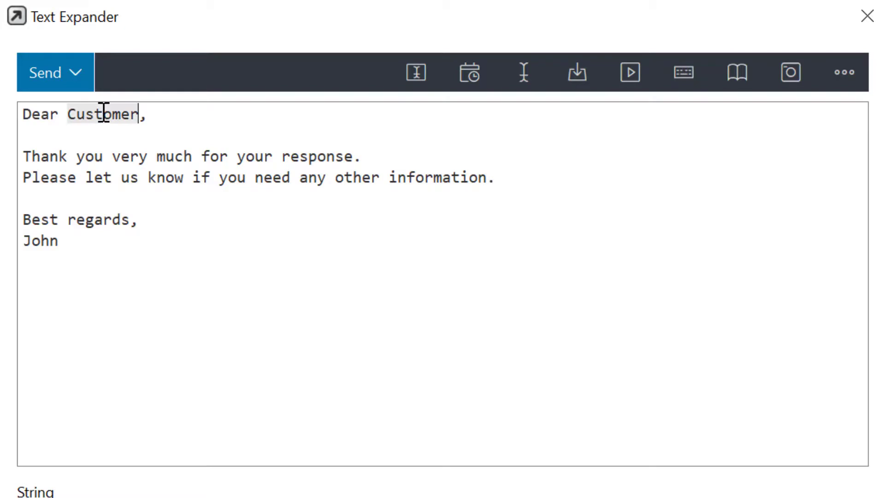
pyautogui.press('BackSpace')
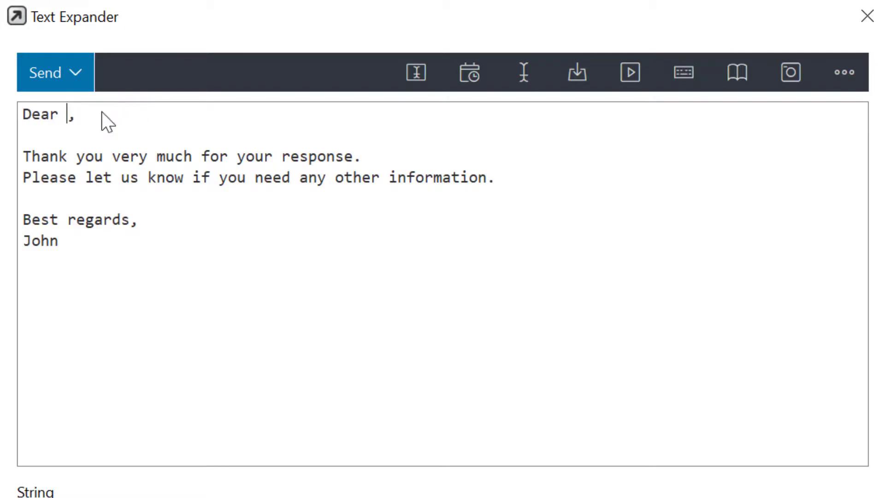
pyautogui.click(414, 76)
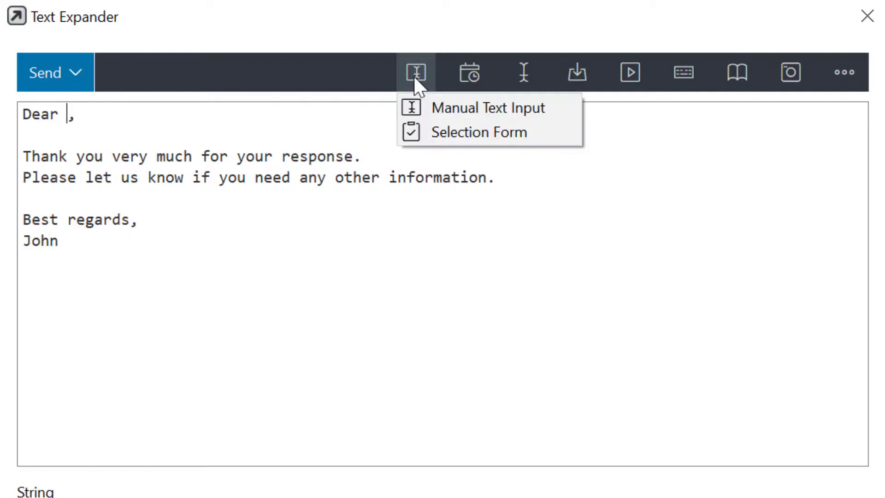
pyautogui.press('Down')
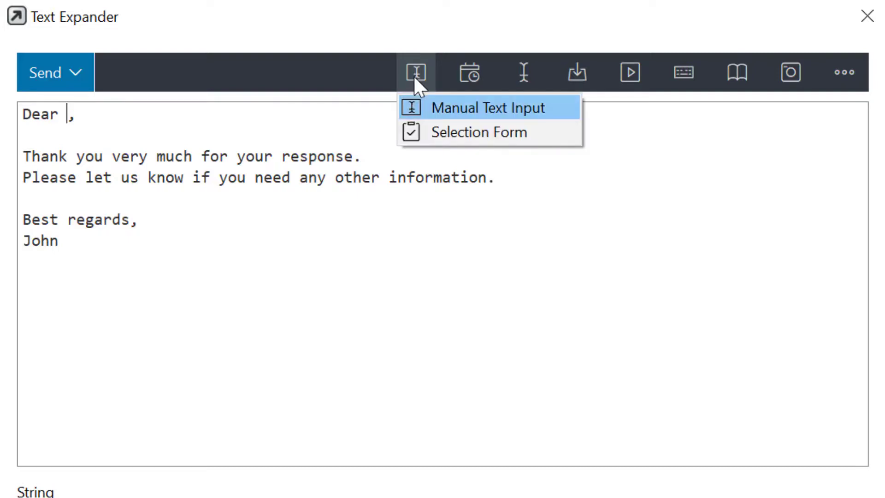
pyautogui.click(427, 108)
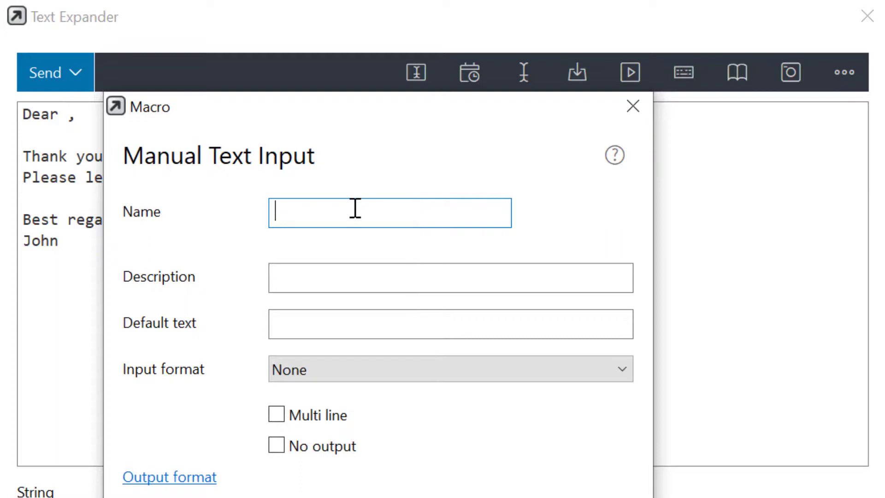
pyautogui.write('CustomerName')
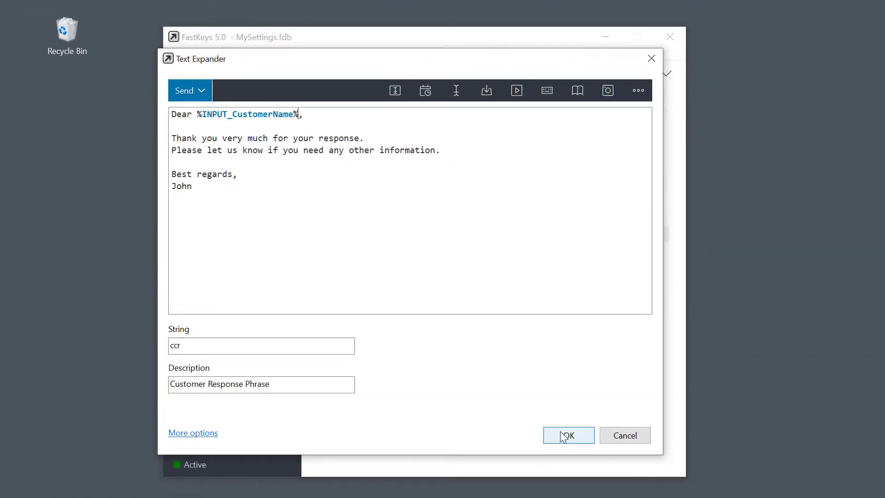
# - Save the edited ccr phrase and confirm the customer name at the expansion prompt
pyautogui.click(563, 436)
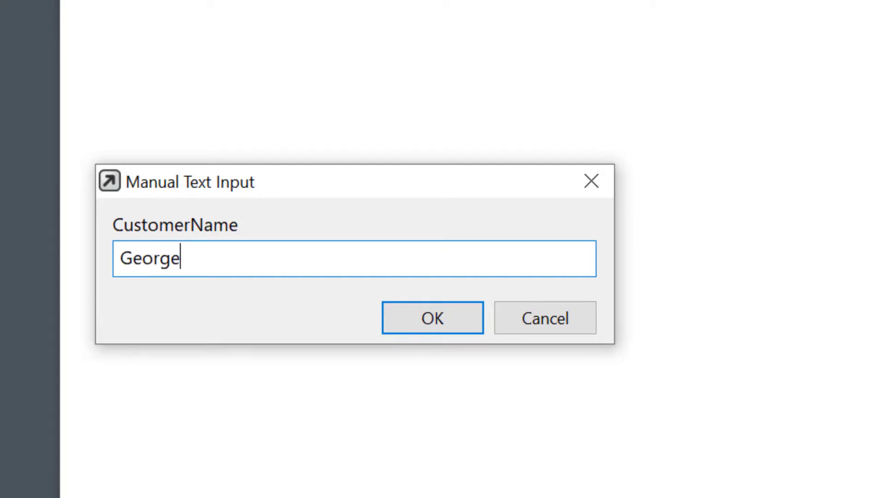
pyautogui.press('Return')
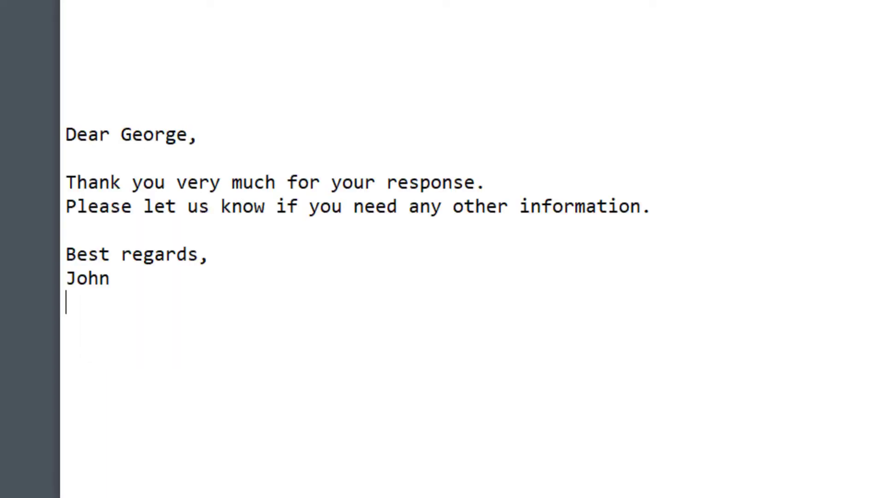